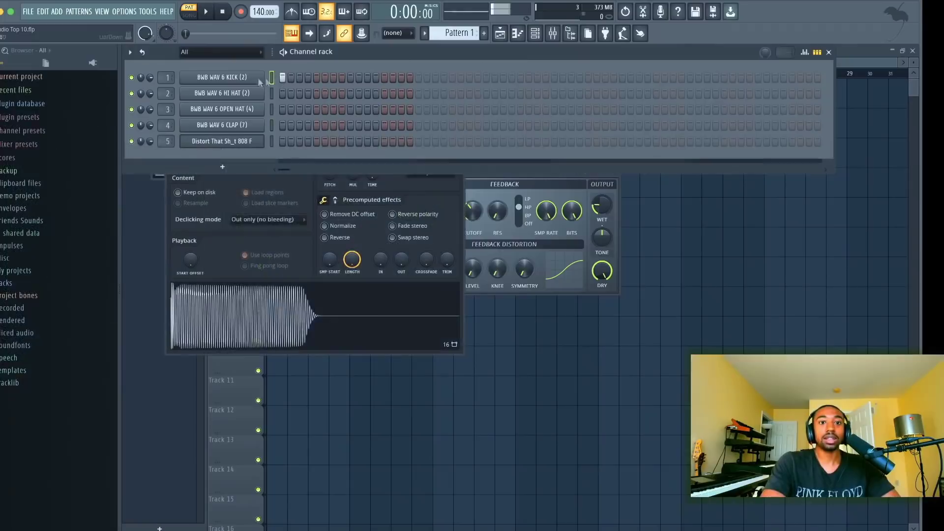
# Check the kick sample's precomputed effects knobs, then close its channel settings
pyautogui.click(221, 77)
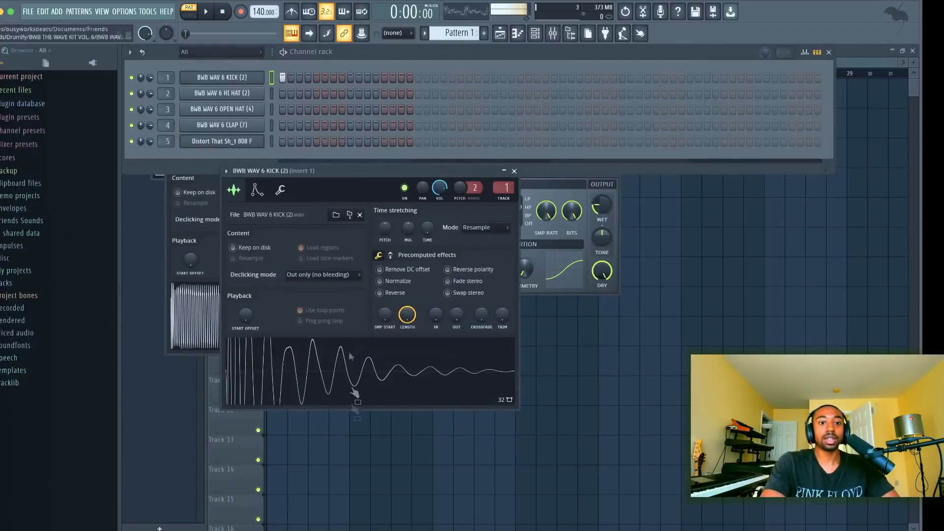
pyautogui.click(390, 255)
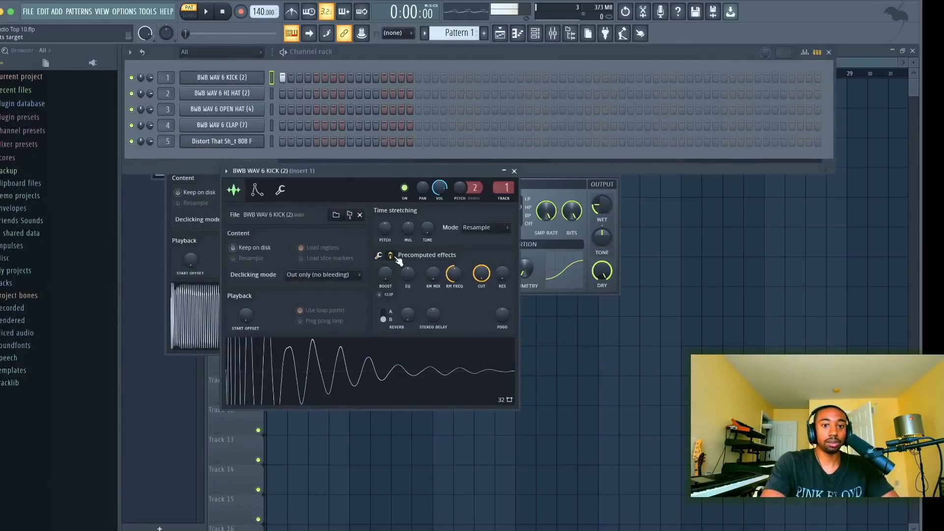
pyautogui.click(390, 255)
pyautogui.click(390, 255)
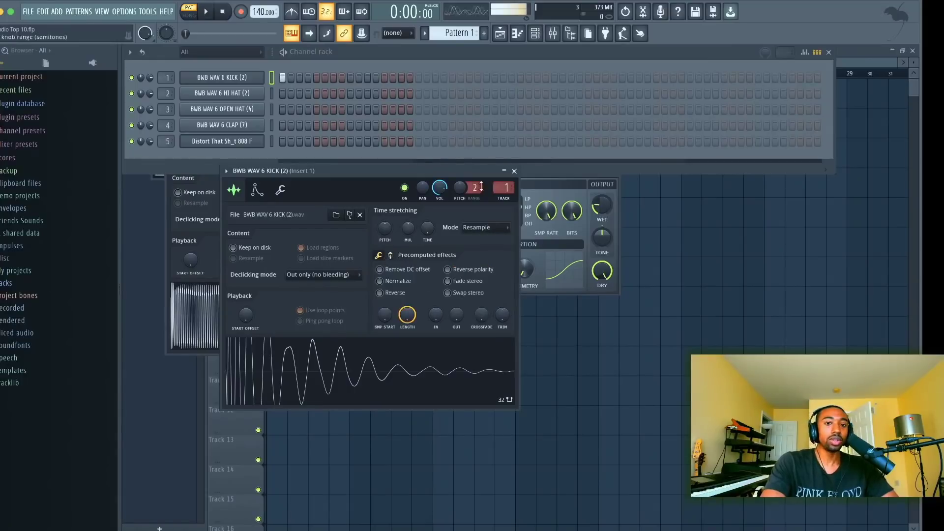
pyautogui.click(515, 171)
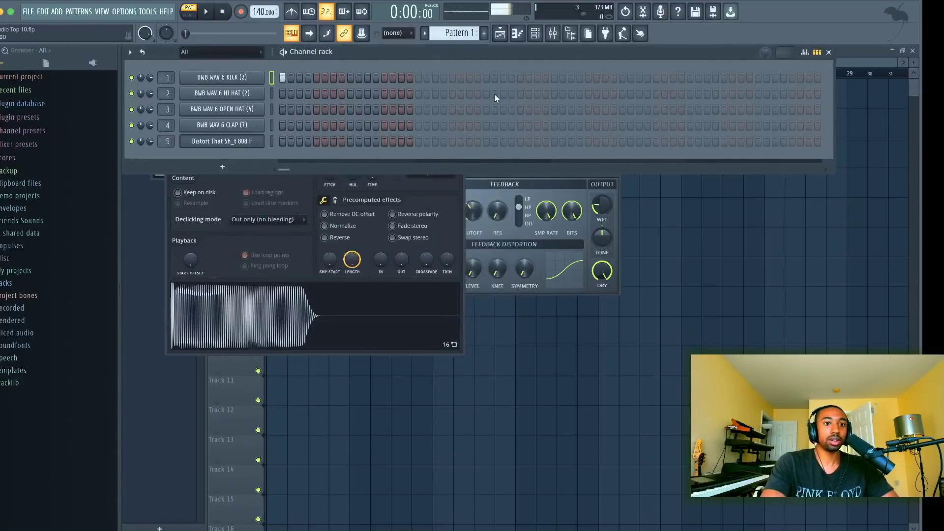
# Show the mixer on Insert 1 with the browser hidden, positioned left of centre
pyautogui.click(552, 33)
pyautogui.moveTo(581, 123); pyautogui.dragTo(382, 155)
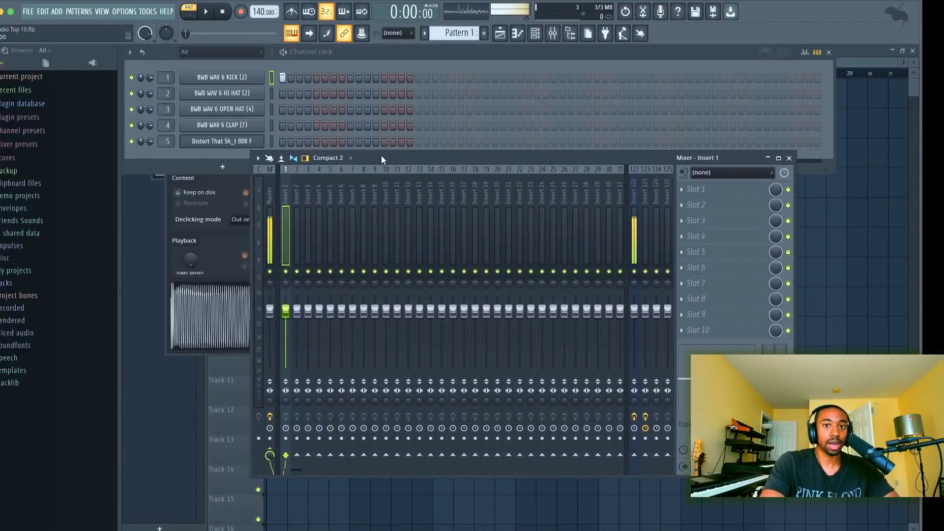
pyautogui.click(572, 37)
pyautogui.moveTo(358, 153); pyautogui.dragTo(398, 154)
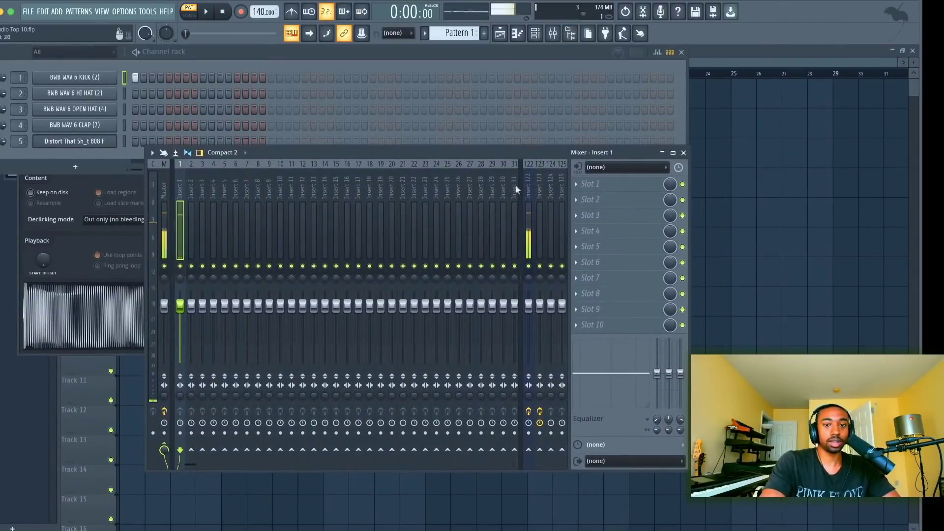
# Load Fruity Soft Clipper into the first effect slot of Insert 1
pyautogui.click(589, 186)
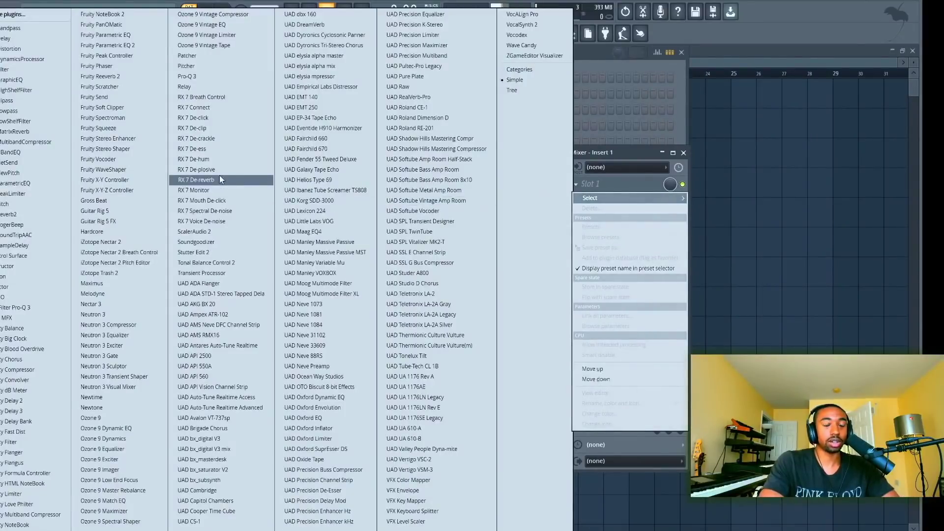
pyautogui.click(134, 108)
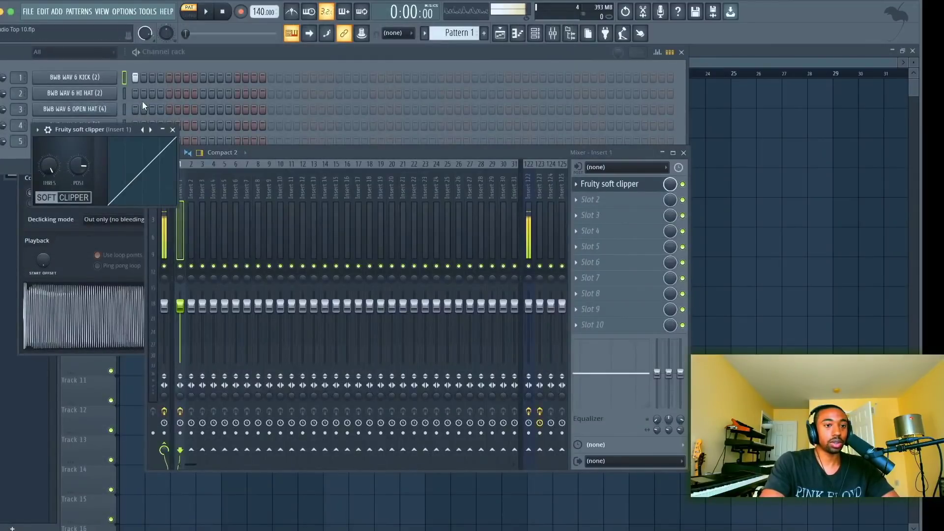
pyautogui.click(194, 57)
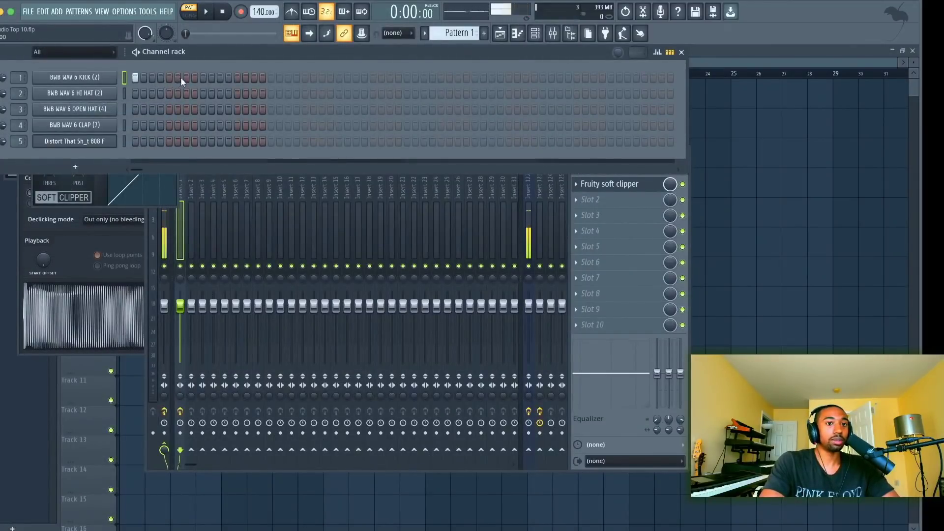
# With the metronome on, move the kick hit from step 8 to step 9 and show its precomputed effects
pyautogui.click(292, 11)
pyautogui.press('space')
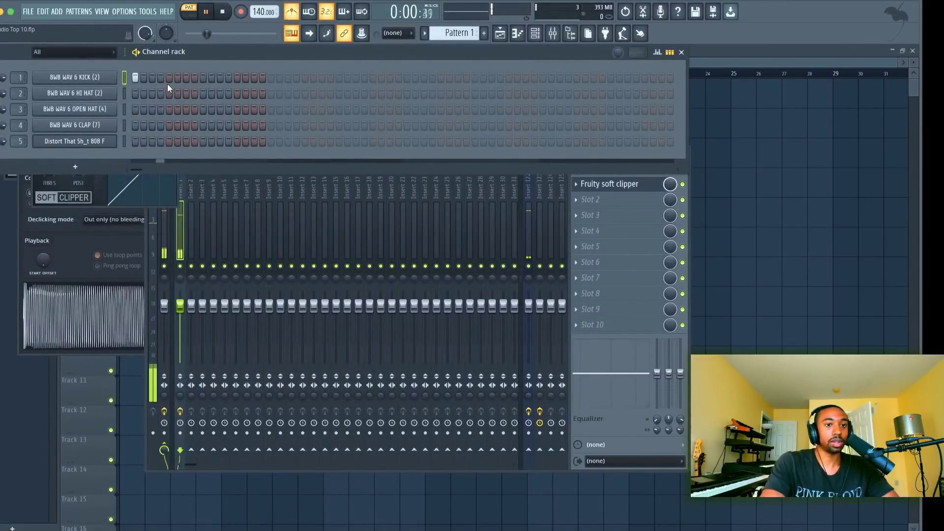
pyautogui.press('space')
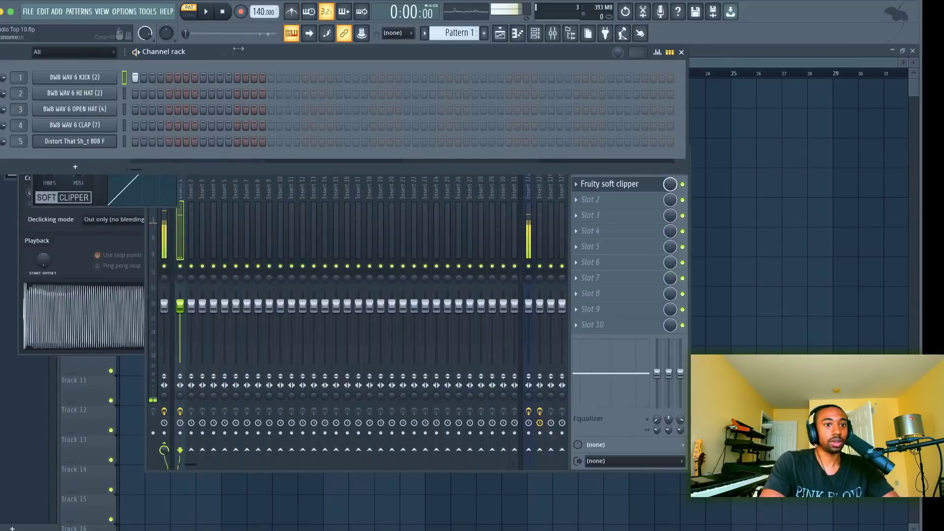
pyautogui.click(194, 78)
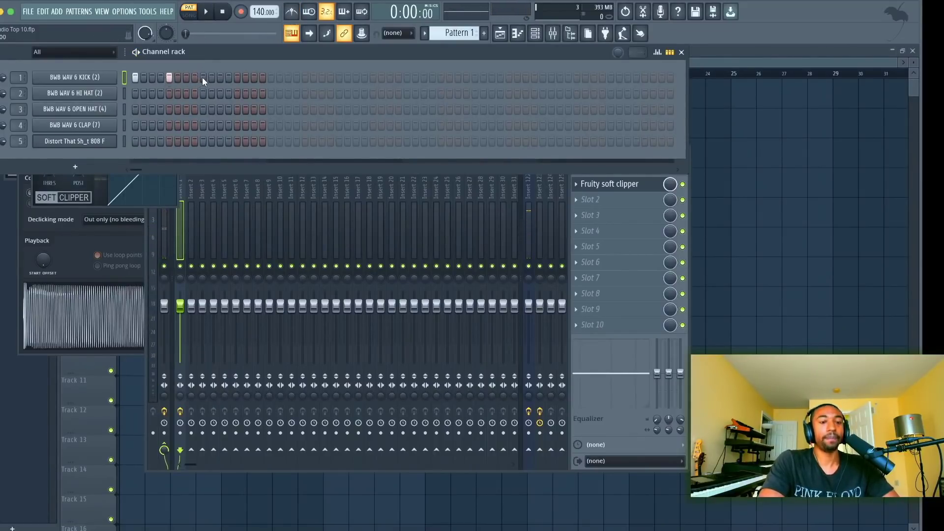
pyautogui.click(202, 78)
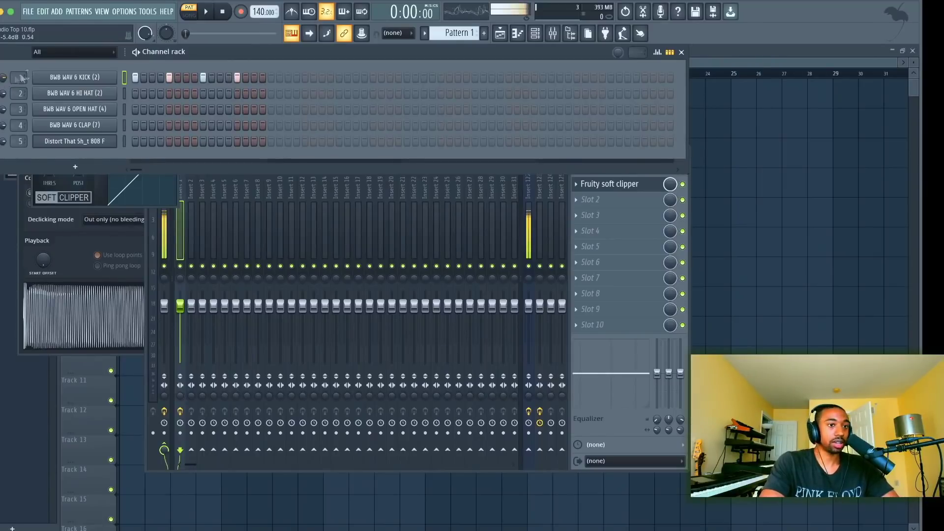
pyautogui.click(57, 77)
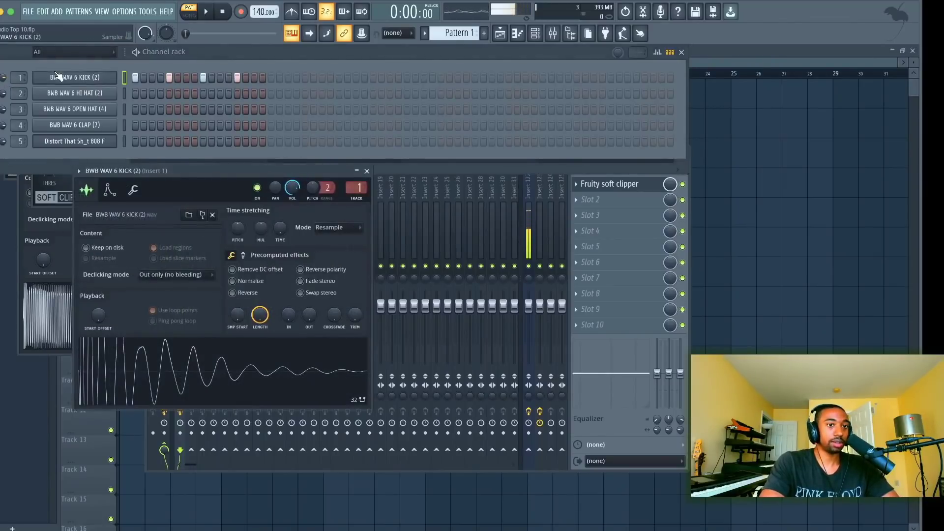
pyautogui.click(244, 256)
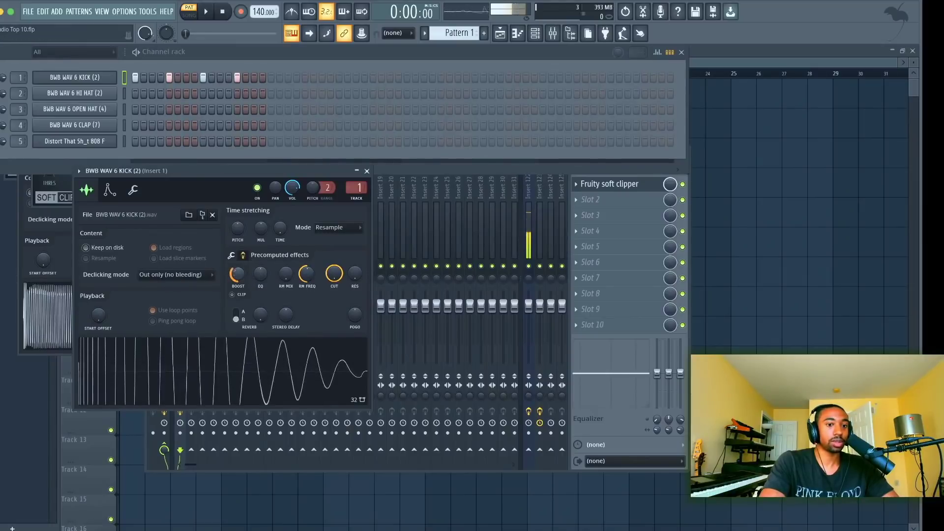
# Enable clipping on the kick, audition it with boost raised, then return boost to zero
pyautogui.click(241, 295)
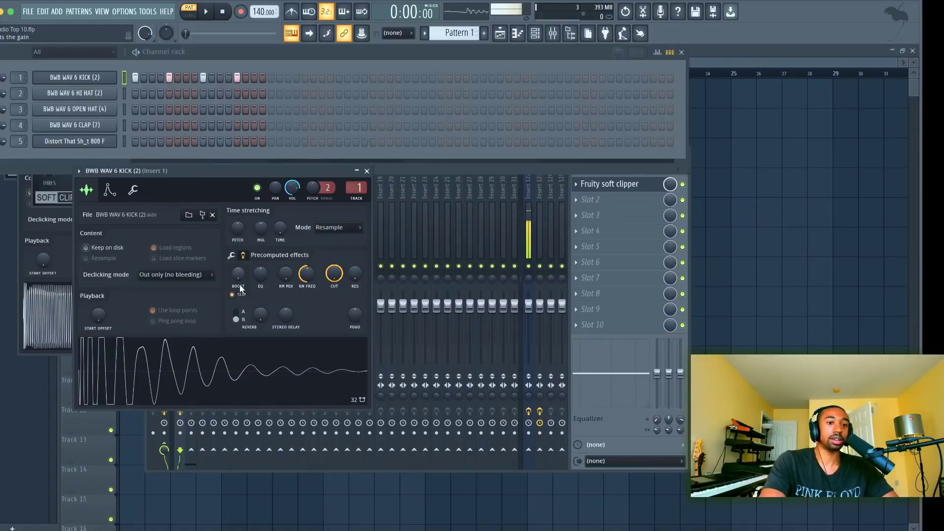
pyautogui.press('z')
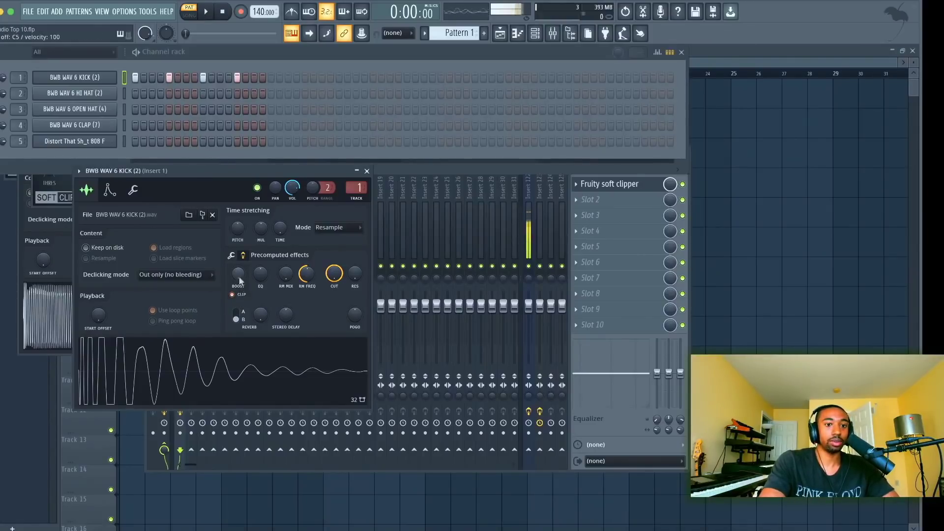
pyautogui.moveTo(240, 281); pyautogui.dragTo(240, 266)
pyautogui.press('z')
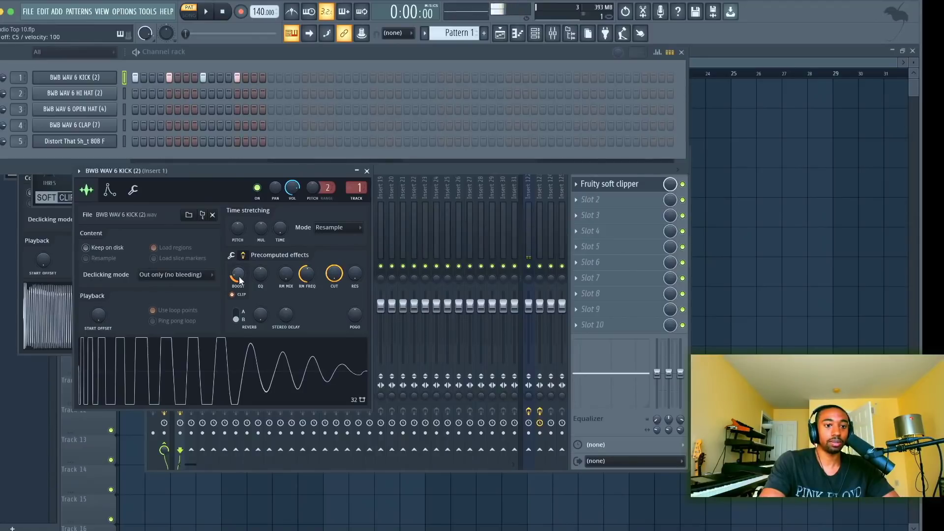
pyautogui.moveTo(240, 278); pyautogui.dragTo(240, 296)
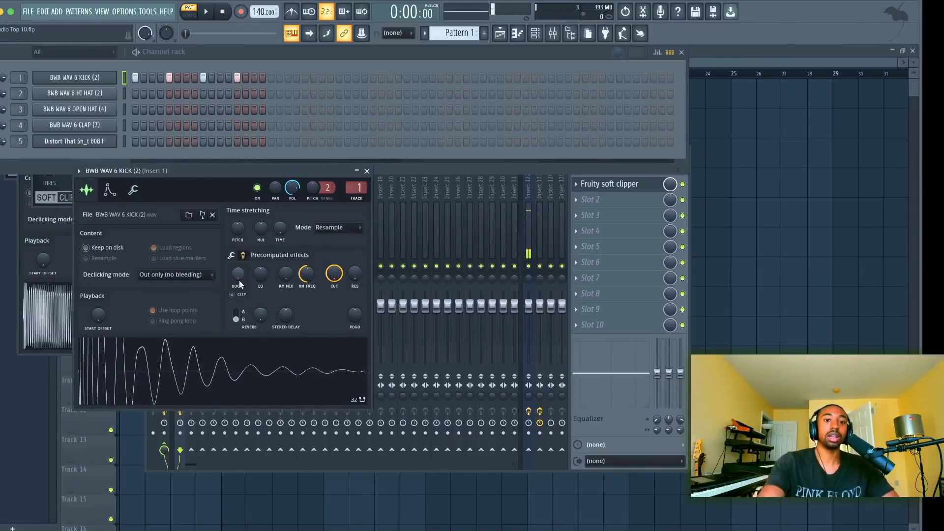
# Check the soft clipper on Insert 1, then return to the kick's sample settings
pyautogui.click(635, 184)
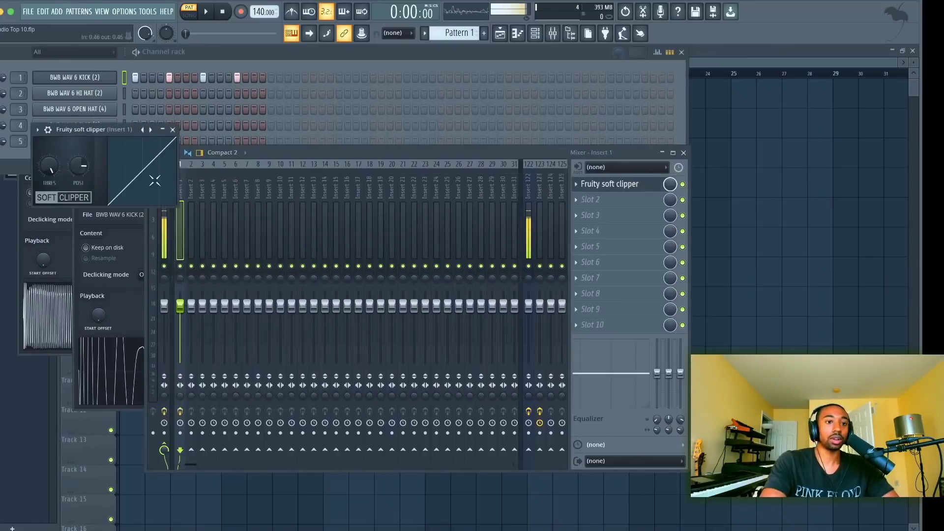
pyautogui.click(173, 130)
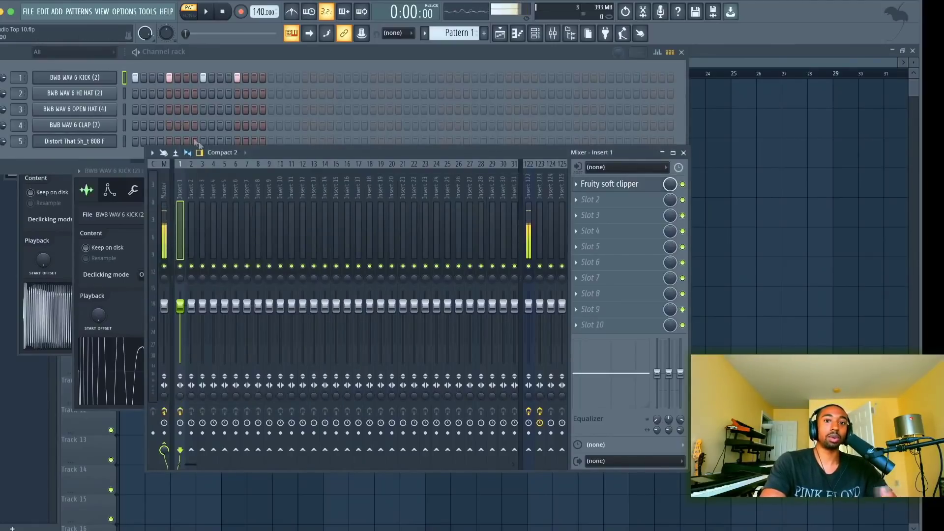
pyautogui.click(130, 171)
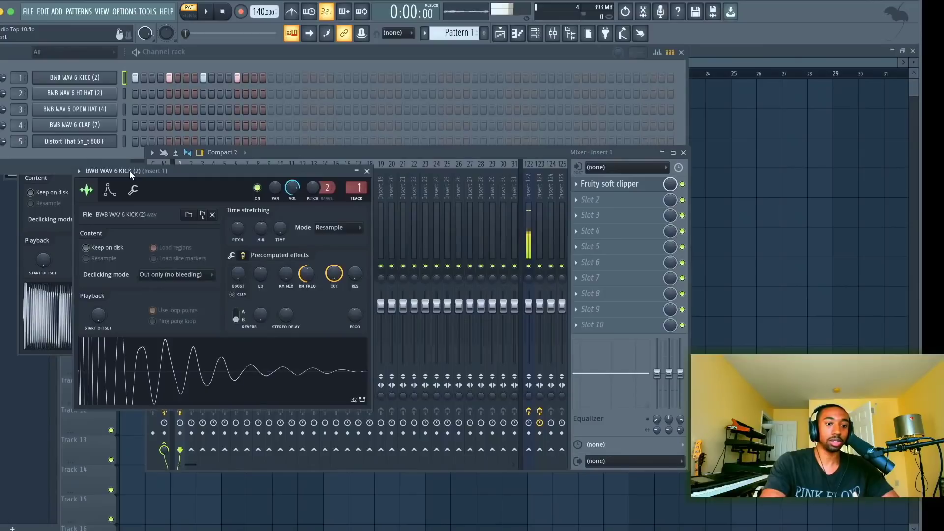
pyautogui.scroll(5, 236, 282)
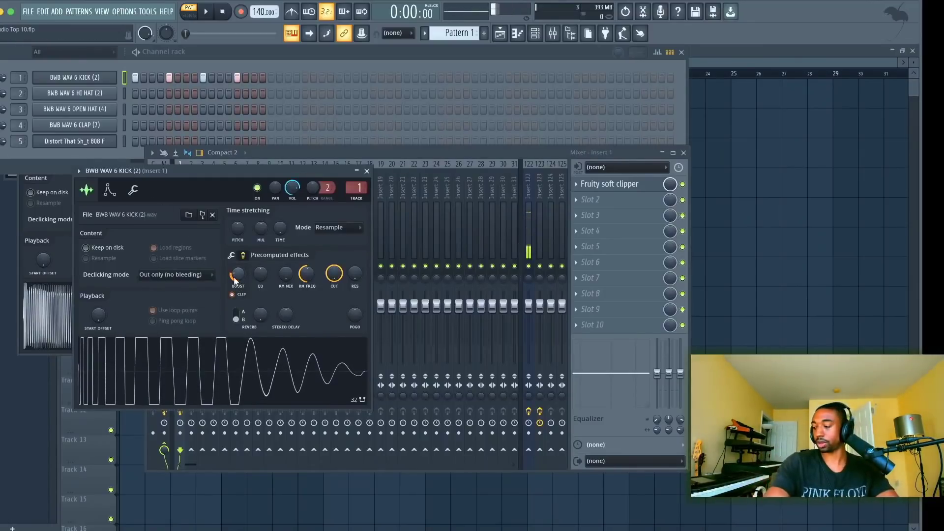
pyautogui.scroll(-5, 238, 277)
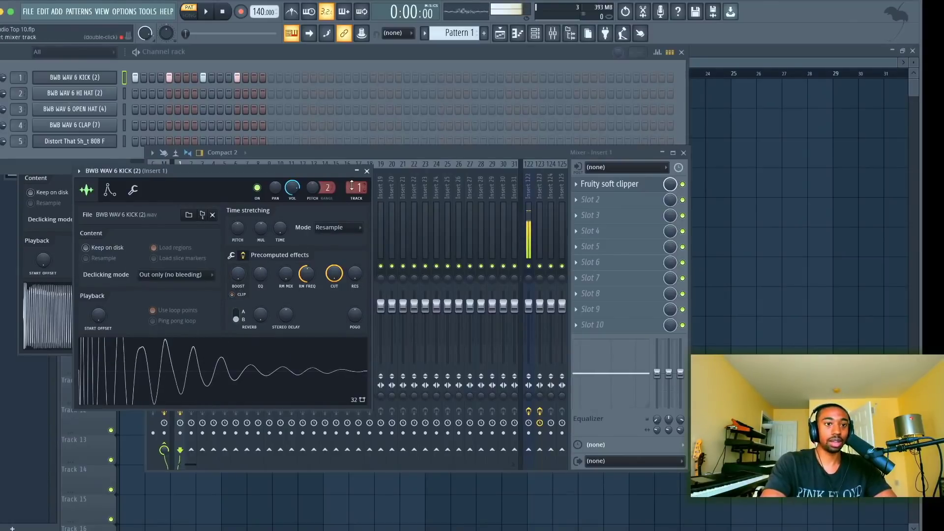
# Play the beat with the kick's boost turned up, then stop and set boost back to zero
pyautogui.press('space')
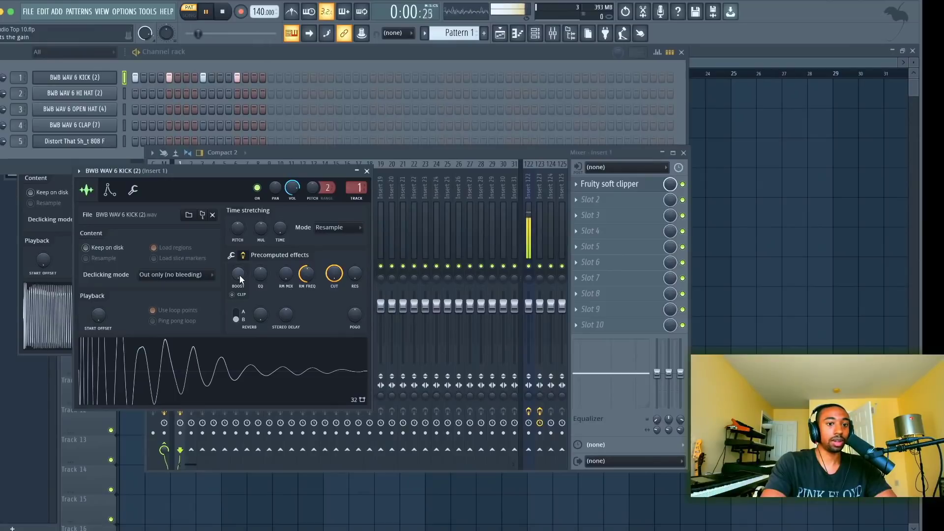
pyautogui.scroll(3, 239, 275)
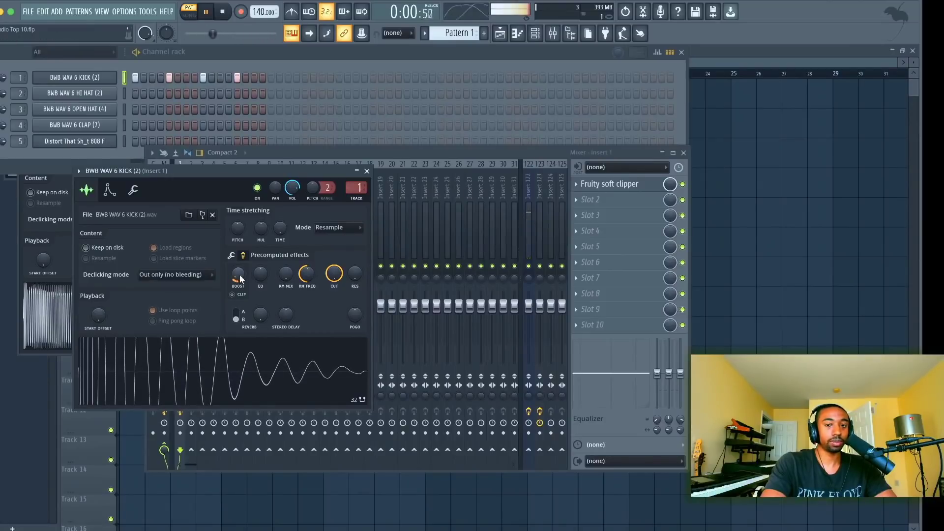
pyautogui.press('space')
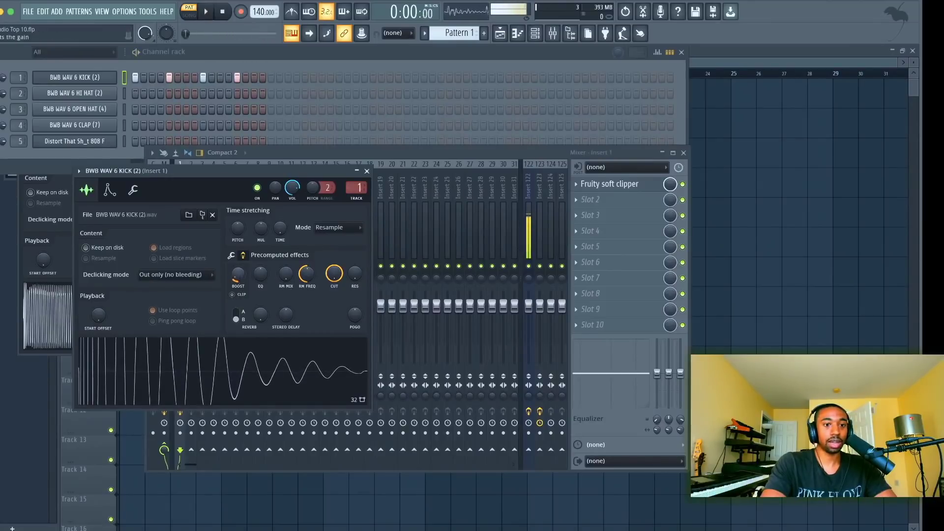
pyautogui.scroll(-3, 238, 274)
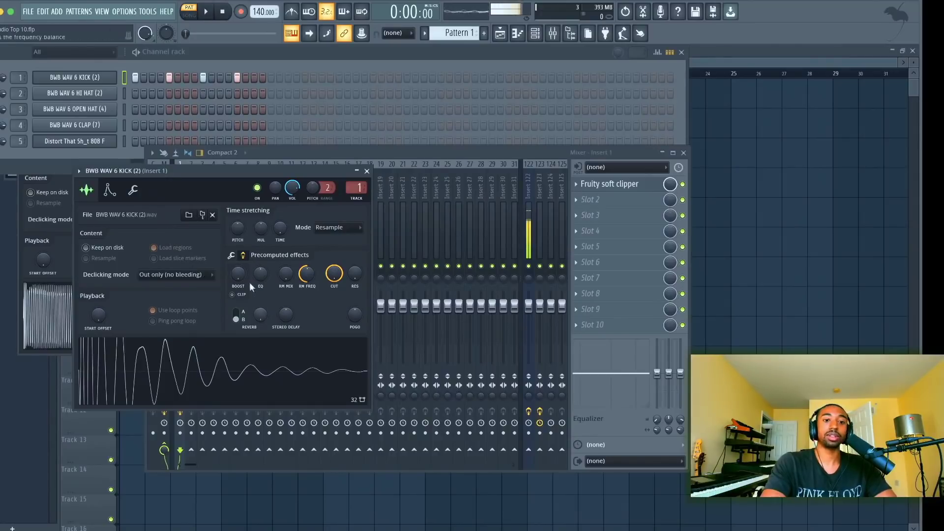
pyautogui.moveTo(267, 175); pyautogui.dragTo(279, 242)
pyautogui.press('space')
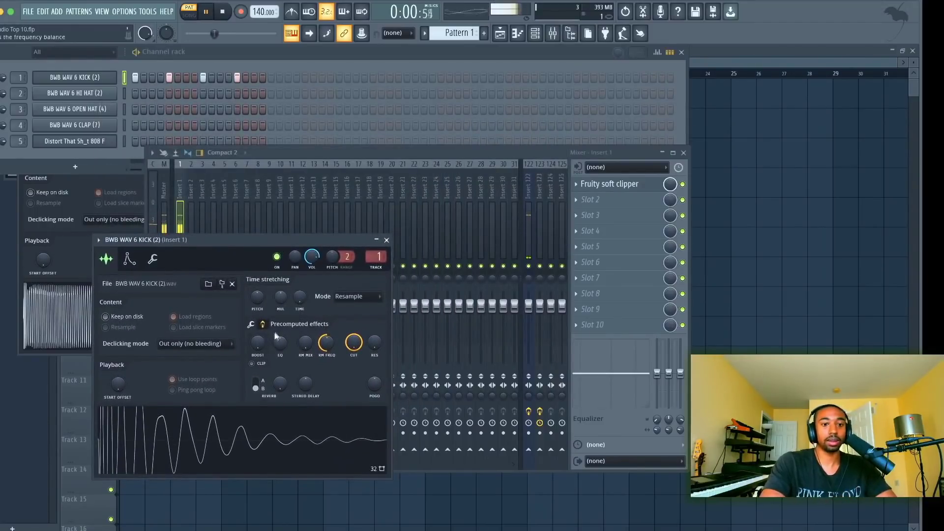
pyautogui.moveTo(257, 342); pyautogui.dragTo(261, 339)
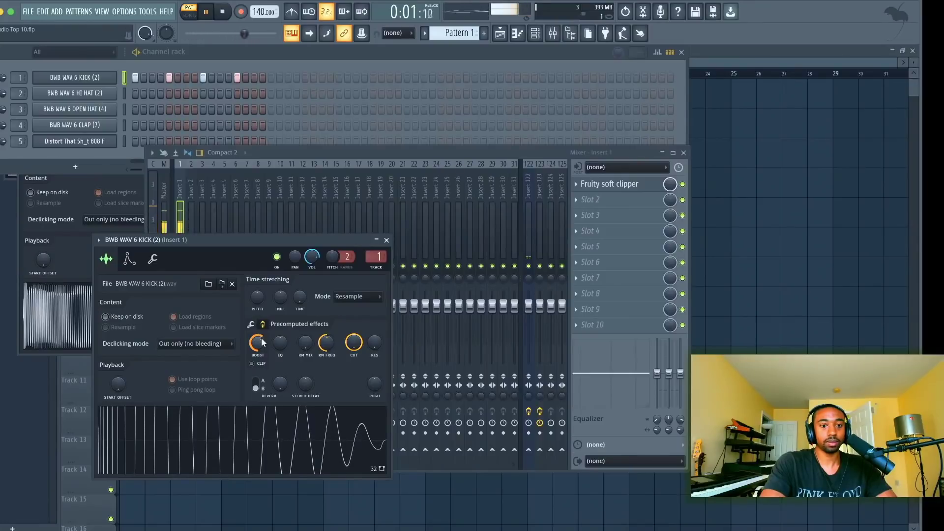
pyautogui.press('space')
pyautogui.moveTo(261, 339)
pyautogui.mouseDown()
pyautogui.moveTo(261, 359)
pyautogui.moveTo(261, 344)
pyautogui.mouseUp()
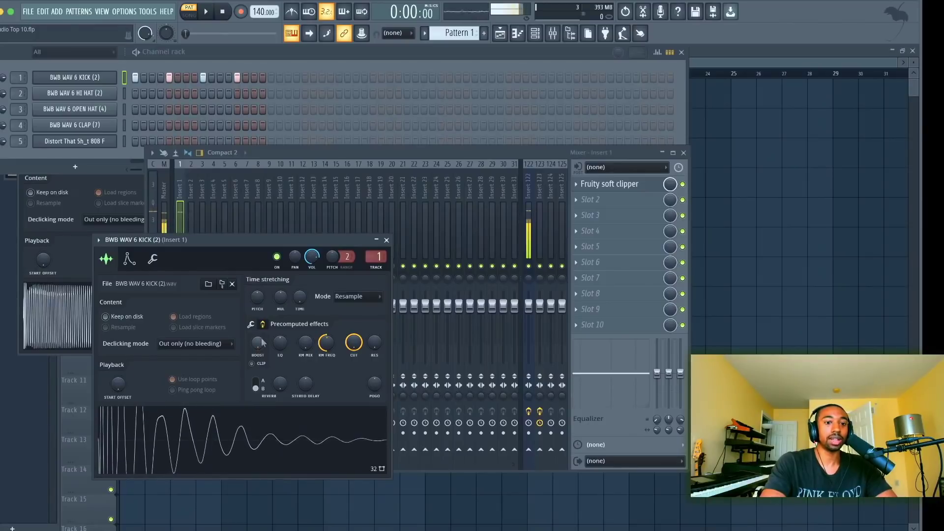
# Close the kick settings and, while the pattern plays, turn off the kick hits after step 1, including step 9
pyautogui.click(387, 240)
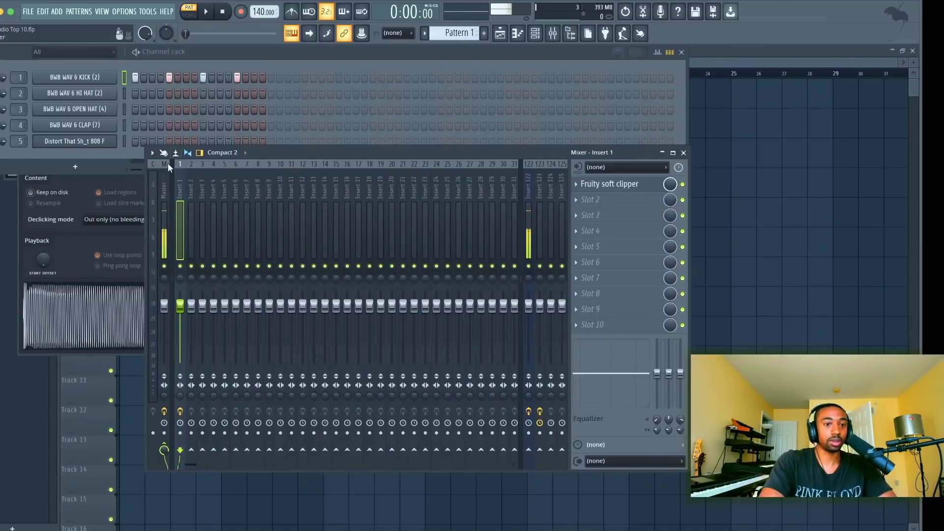
pyautogui.click(123, 95)
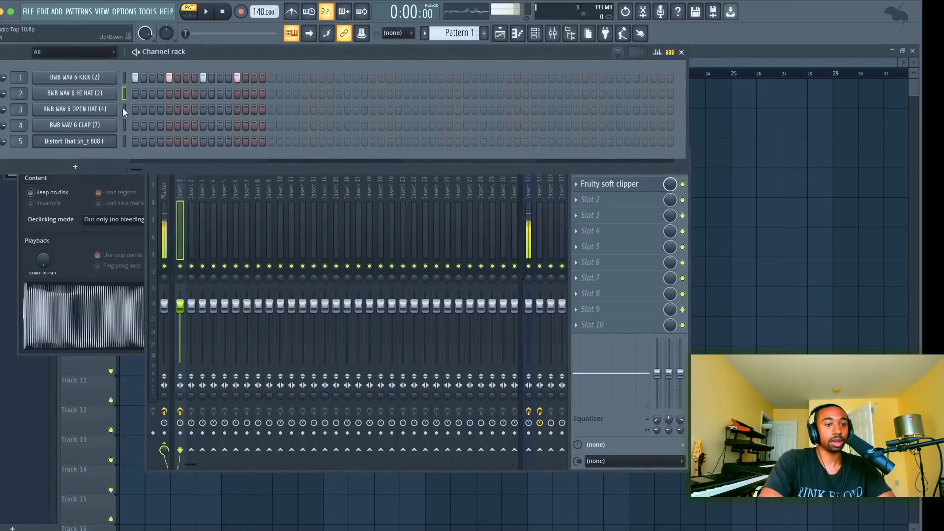
pyautogui.click(124, 125)
pyautogui.press('space')
pyautogui.press('space')
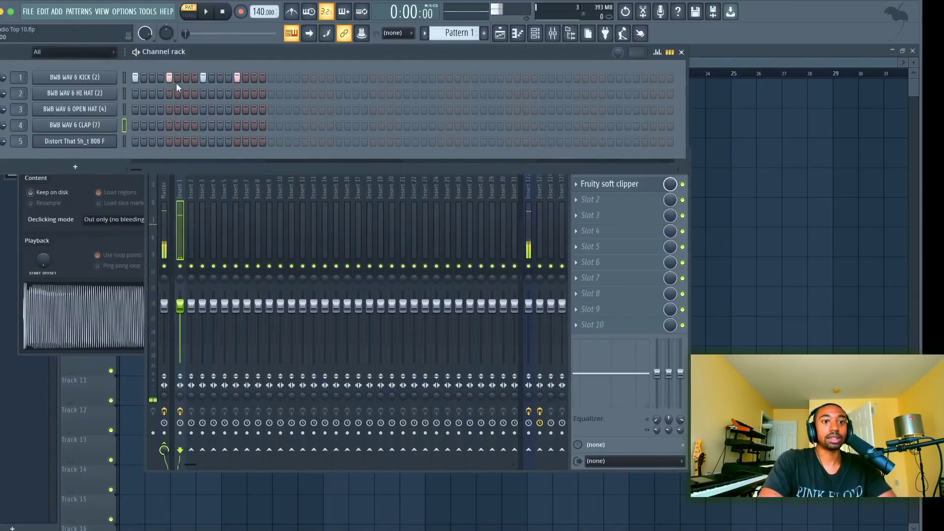
pyautogui.click(167, 78)
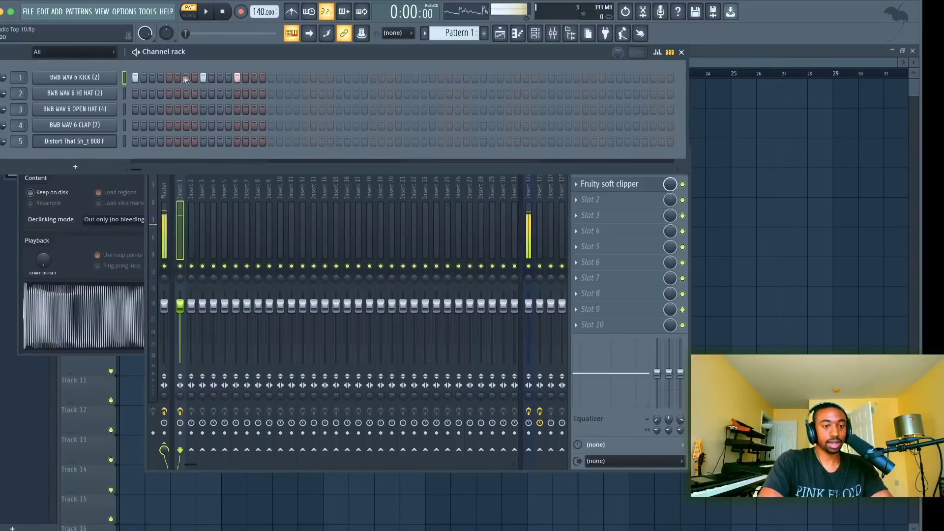
pyautogui.click(203, 78)
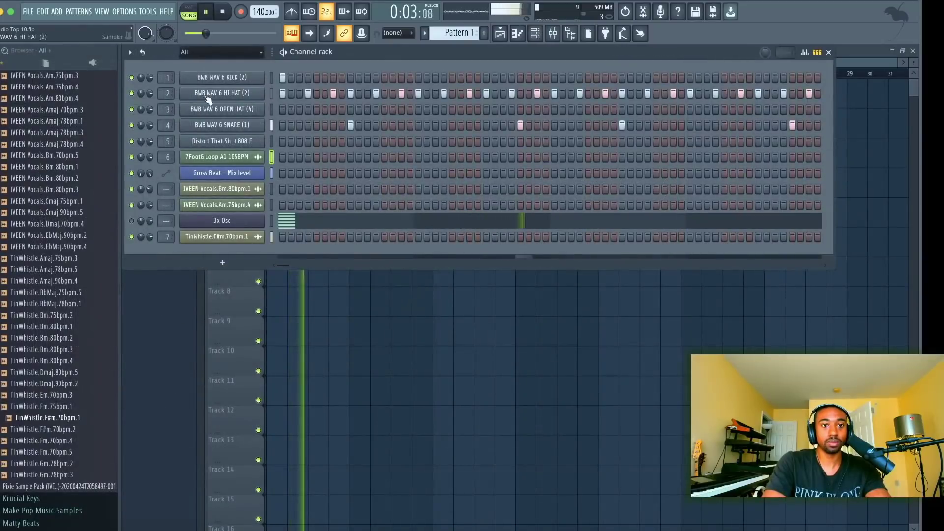
# Nudge the hi-hat sample's start point and remove the accidental duplicate hi-hat channel
pyautogui.click(216, 94)
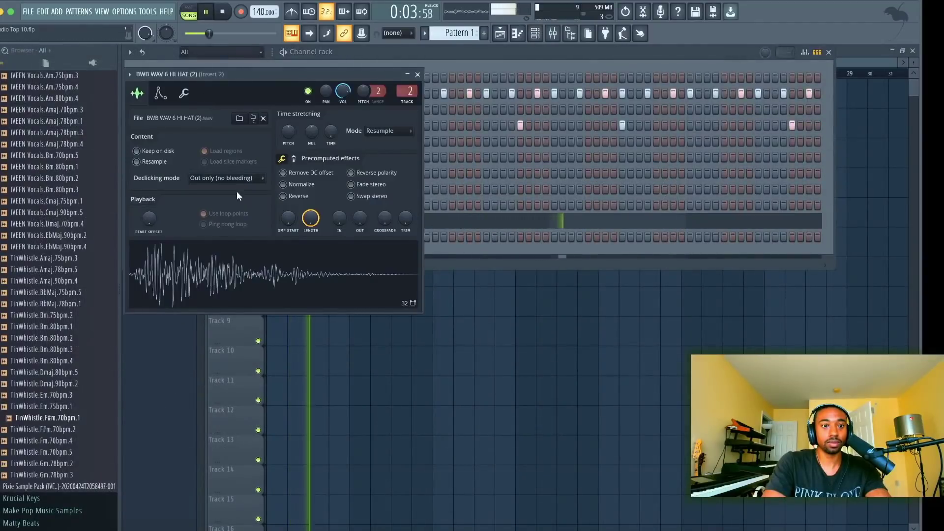
pyautogui.press('space')
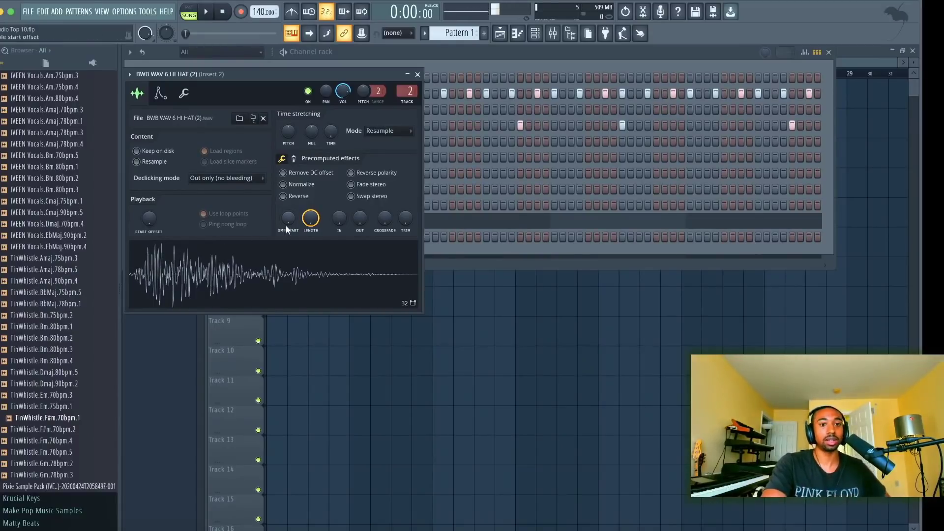
pyautogui.moveTo(288, 229); pyautogui.dragTo(288, 226)
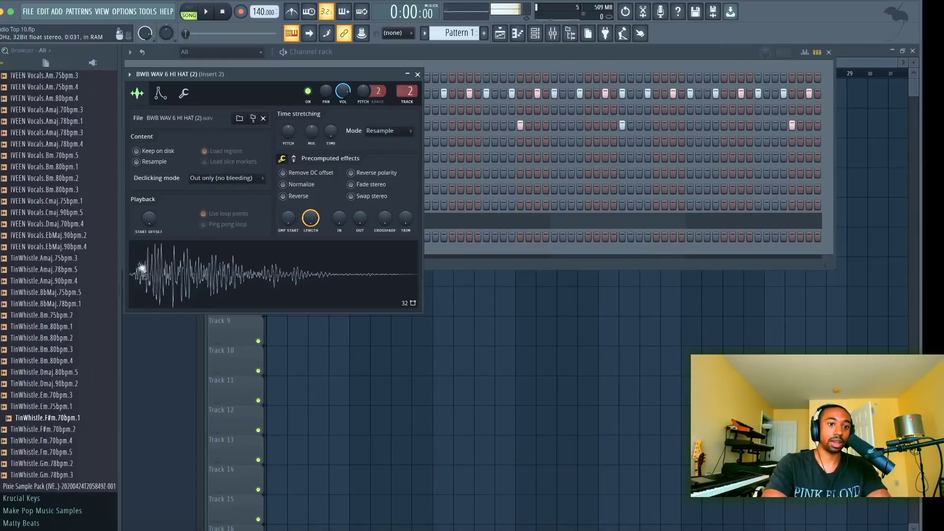
pyautogui.moveTo(134, 279); pyautogui.dragTo(200, 253)
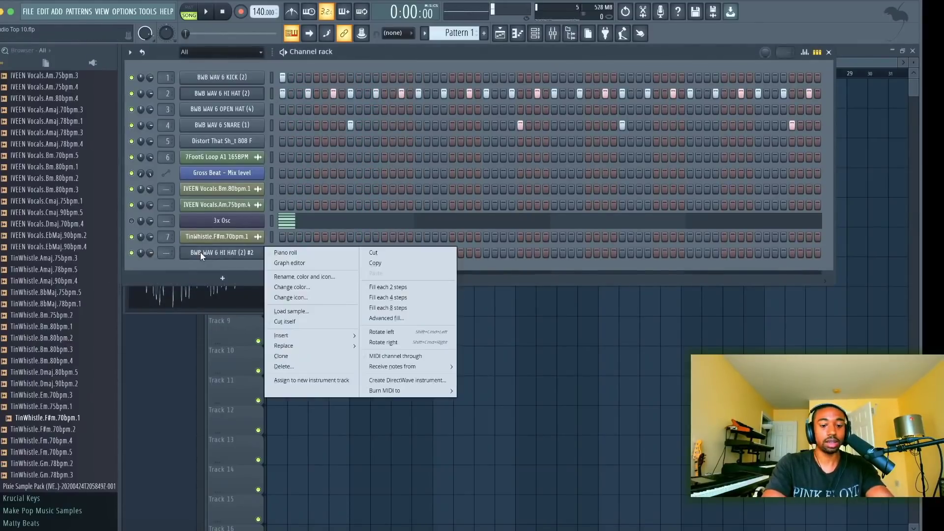
pyautogui.press('Escape')
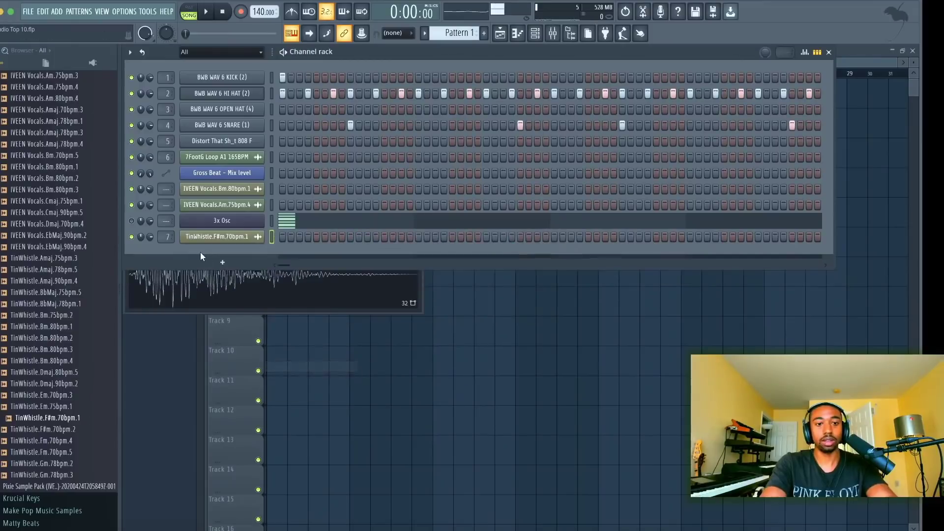
# Trim the hi-hat sample's start further, stop playback, and show the mixer on Insert 2
pyautogui.click(243, 96)
pyautogui.moveTo(288, 218); pyautogui.dragTo(288, 209)
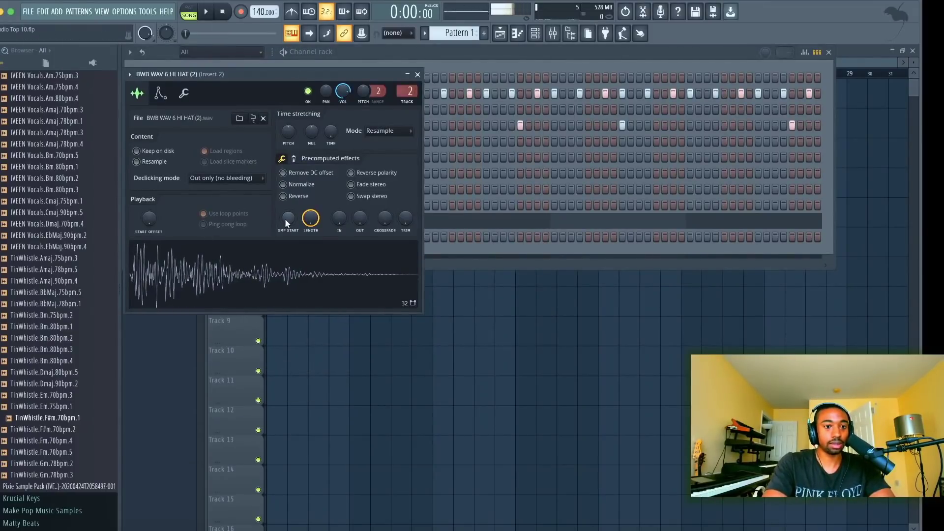
pyautogui.click(418, 75)
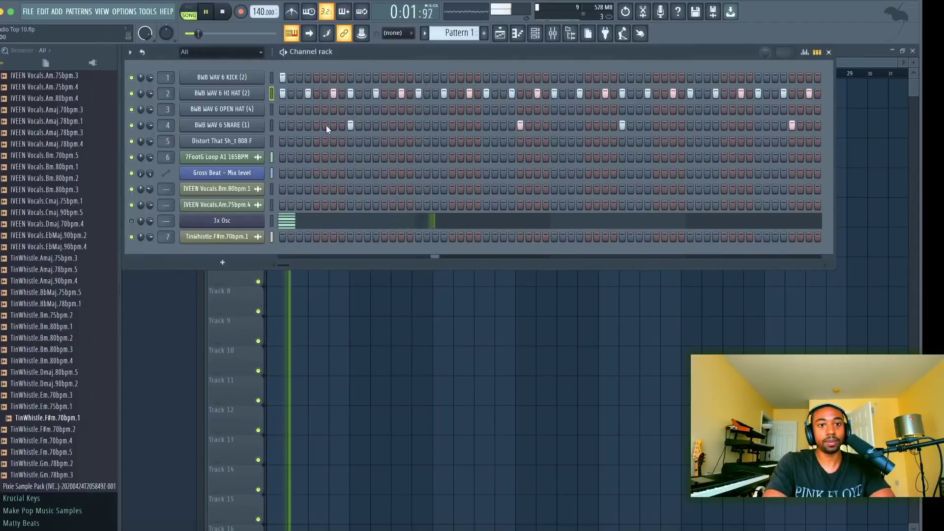
pyautogui.press('space')
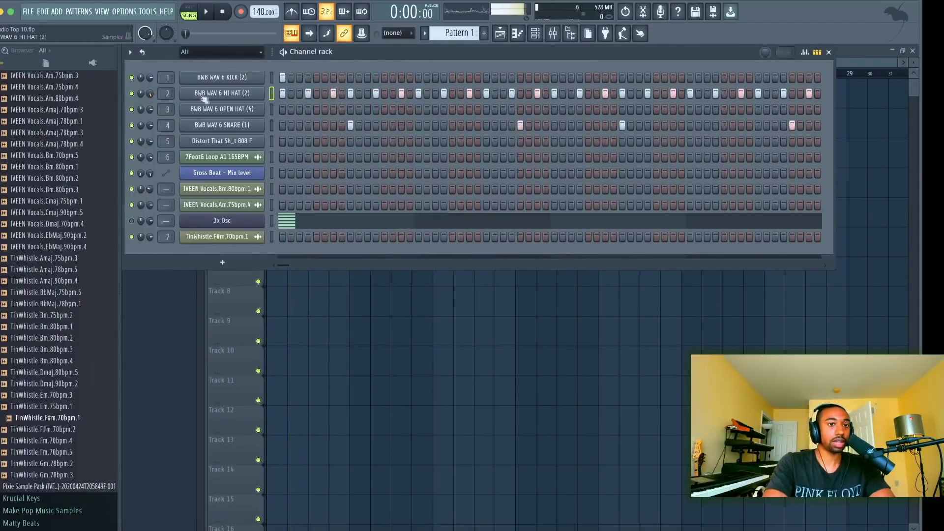
pyautogui.click(553, 33)
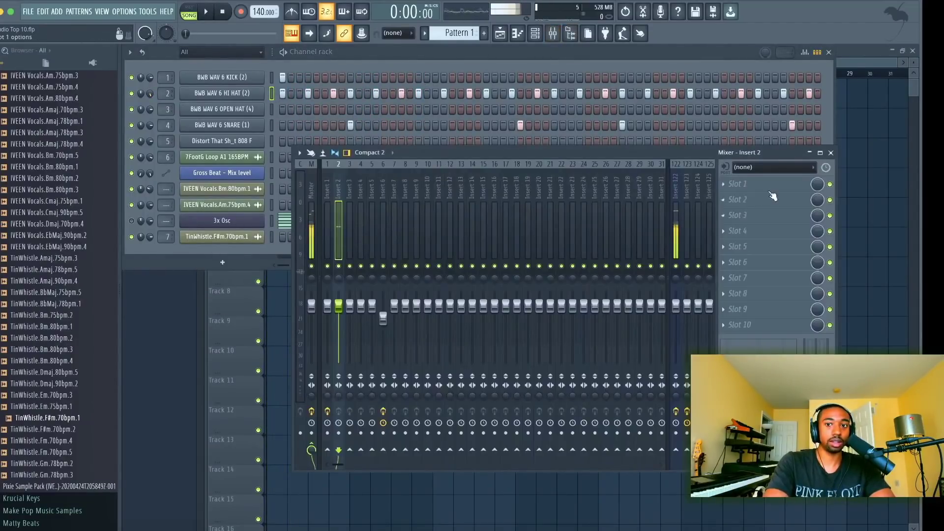
# Load Fruity Soft Clipper into Insert 2's first slot and reopen the hi-hat's sample settings
pyautogui.click(773, 197)
pyautogui.moveTo(773, 198)
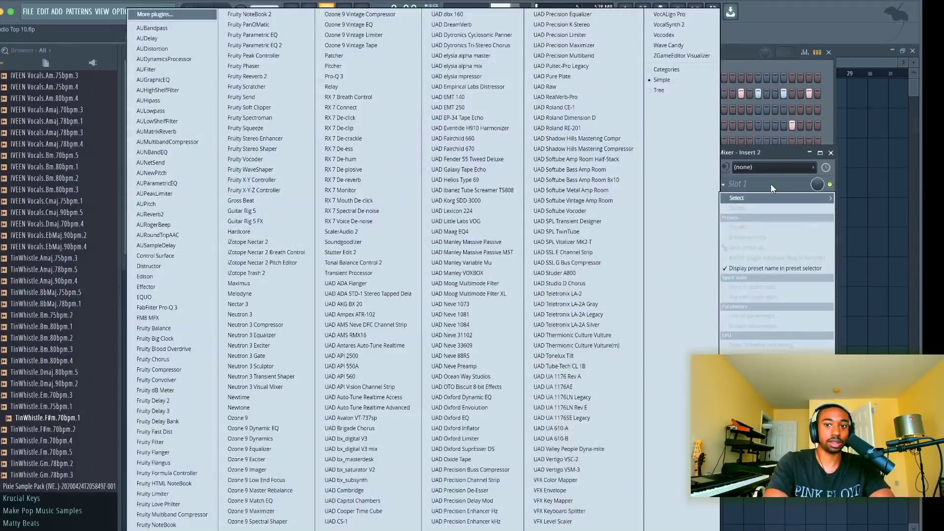
pyautogui.click(277, 107)
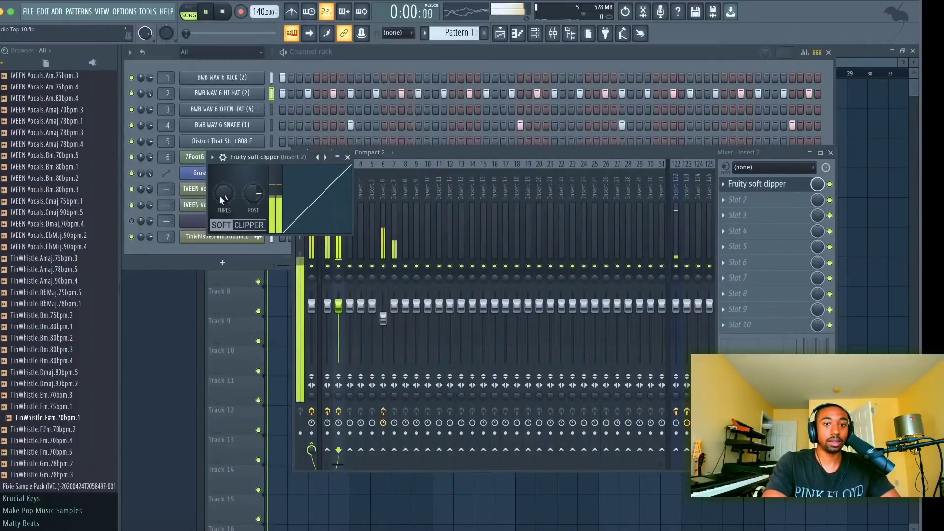
pyautogui.click(221, 93)
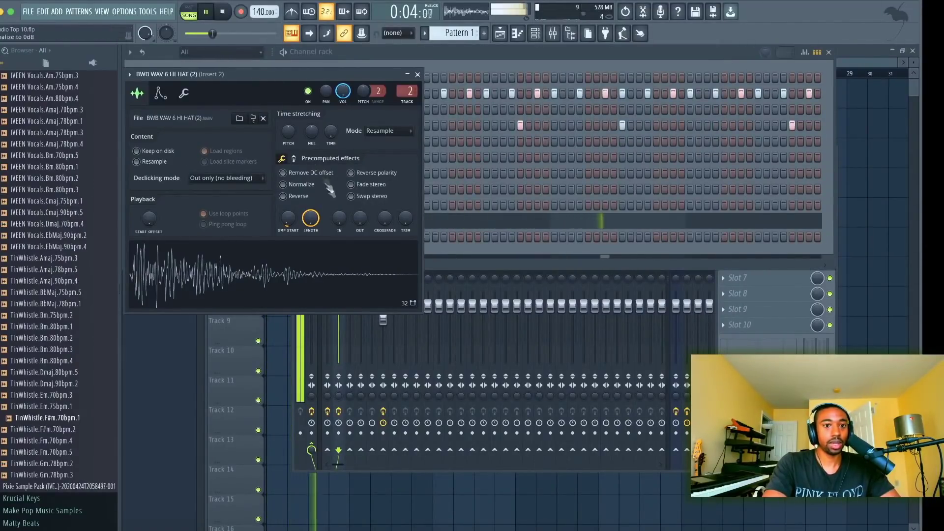
# Boost the hi-hat sample, set Insert 2 to about -8 dB, and play the beat to check
pyautogui.click(295, 159)
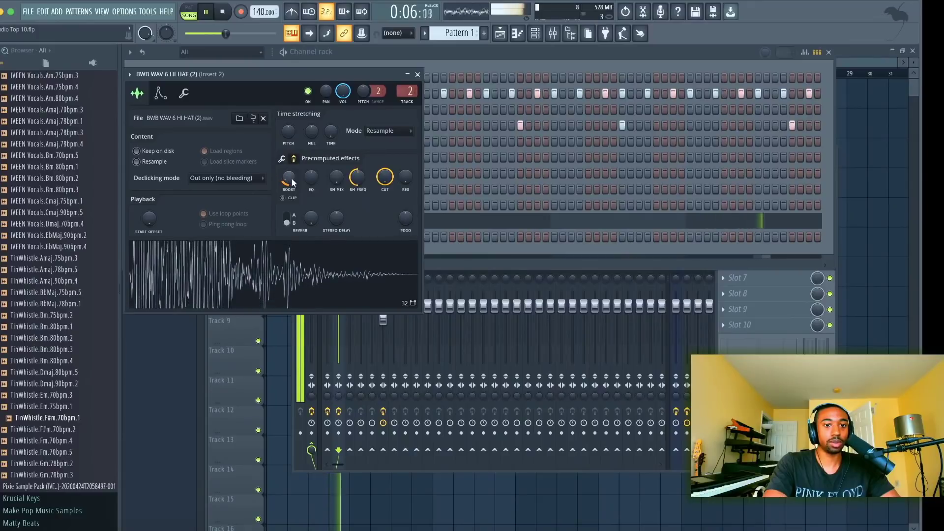
pyautogui.press('F9')
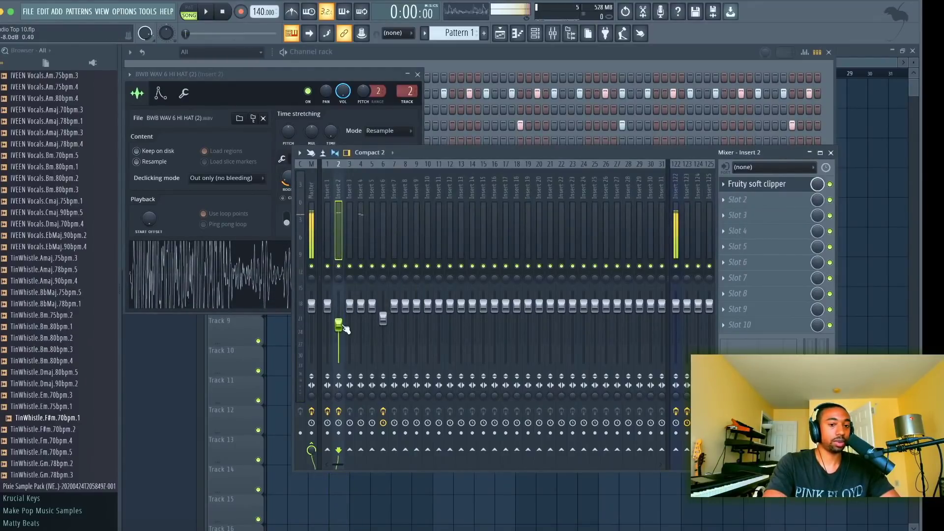
pyautogui.press('space')
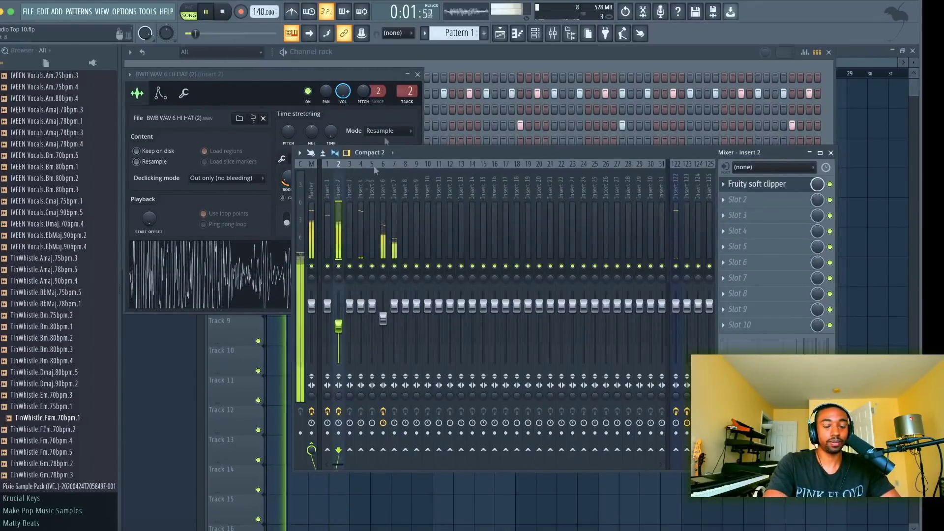
pyautogui.click(418, 74)
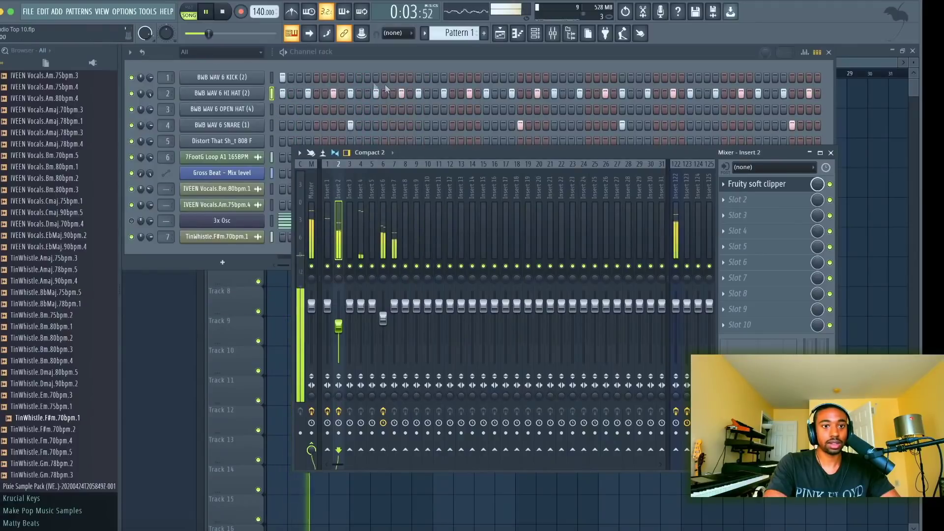